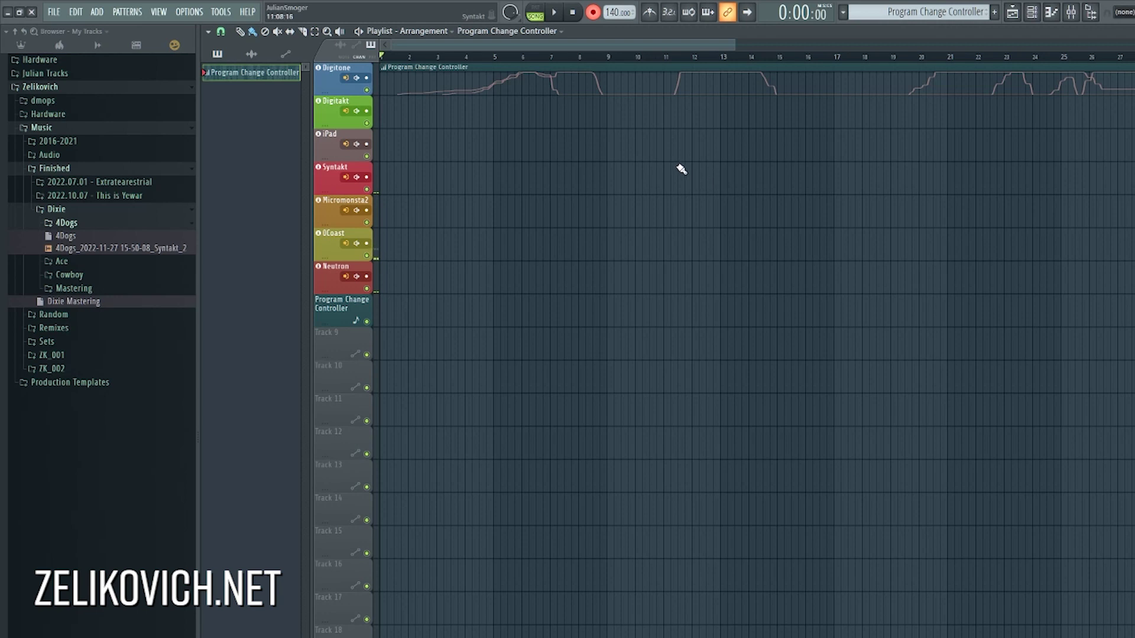
# Save the project and zoom the event editor out over the ST07 - MW controller data
pyautogui.hotkey('ctrl', 's')
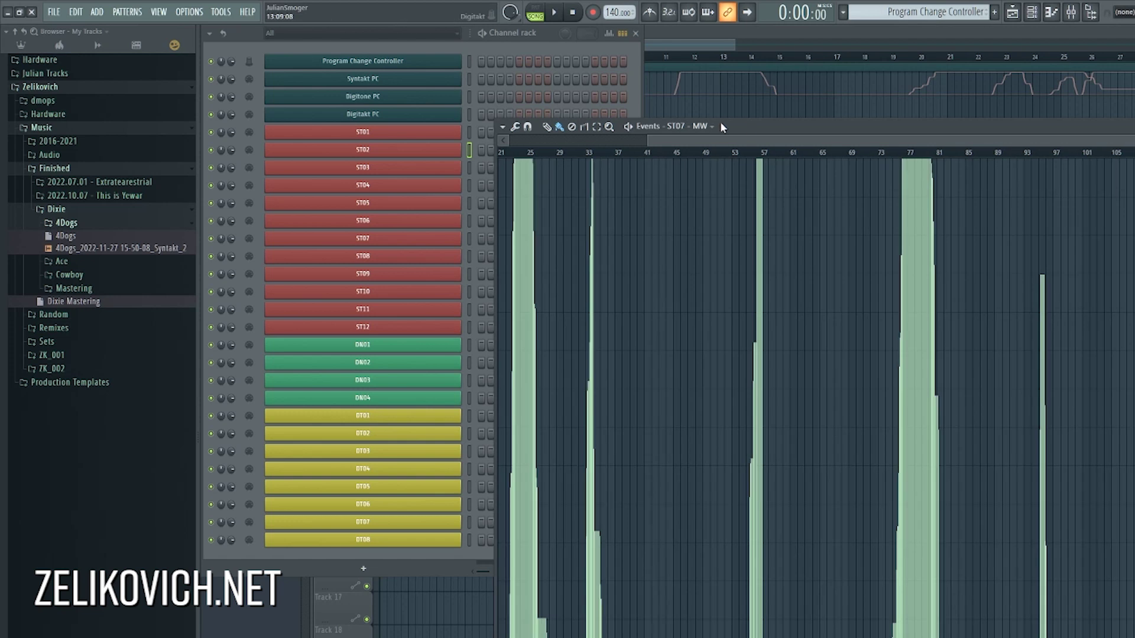
pyautogui.click(710, 127)
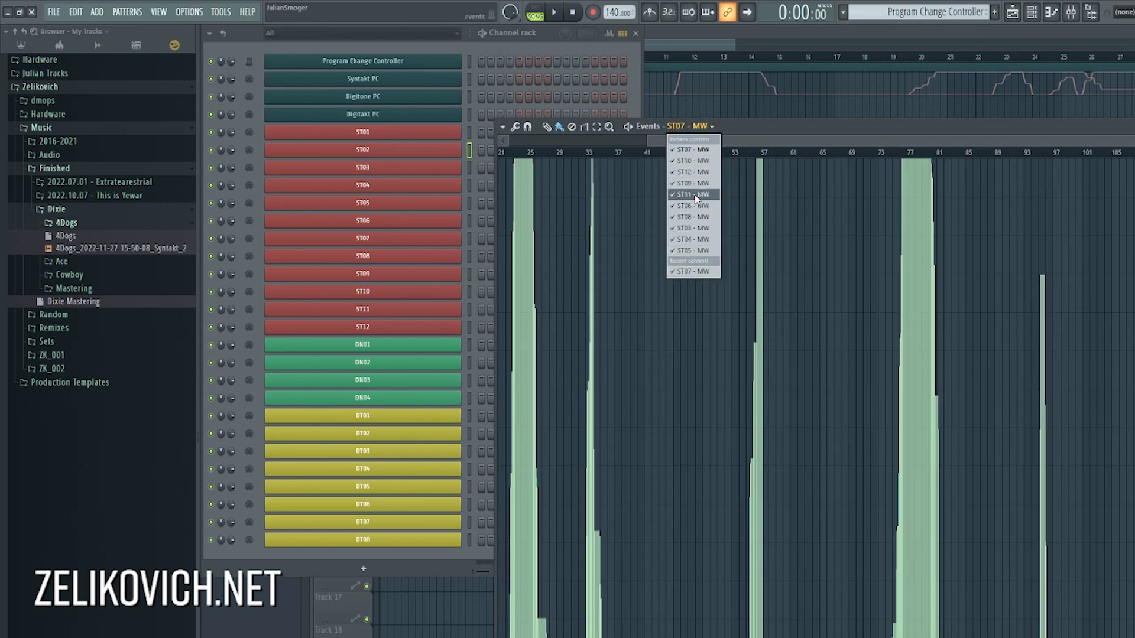
pyautogui.click(934, 128)
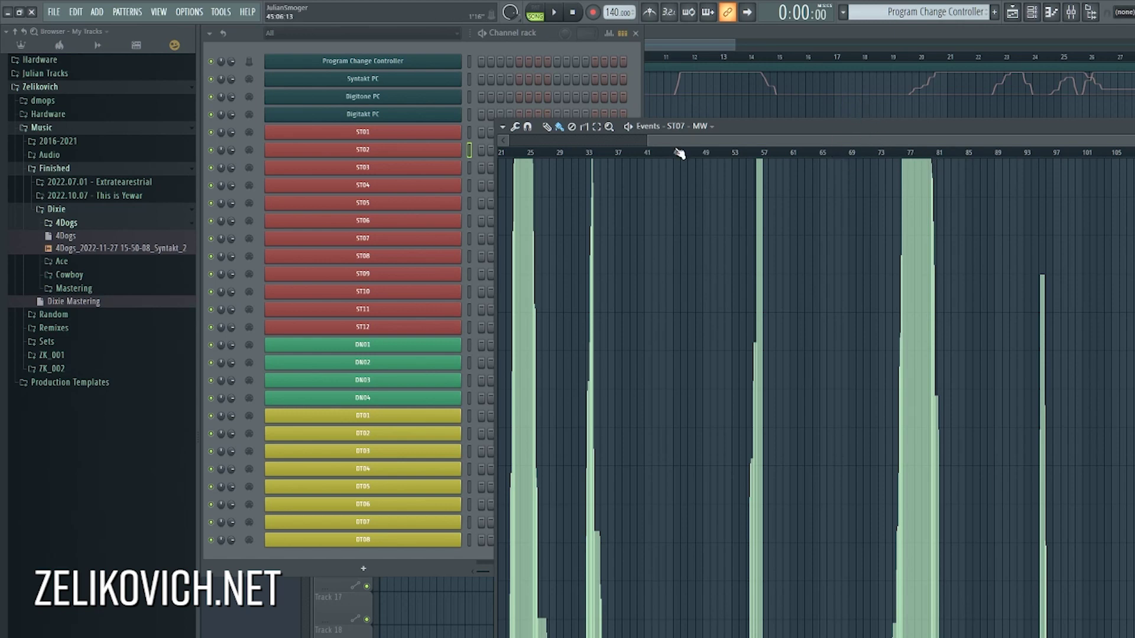
pyautogui.moveTo(651, 139); pyautogui.dragTo(471, 131)
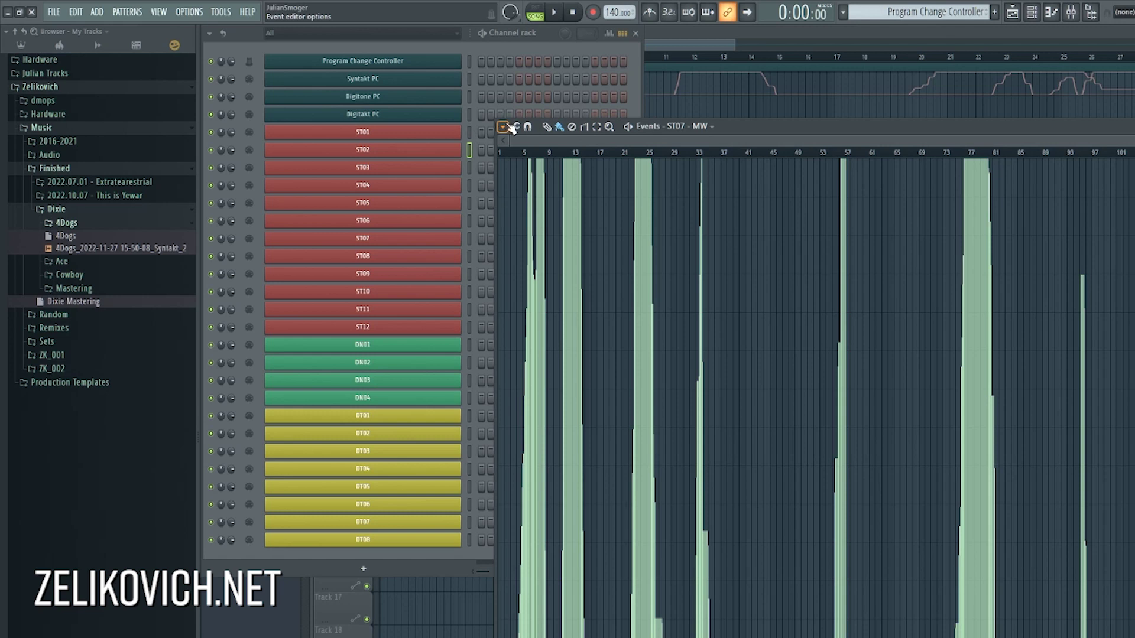
# Convert the ST07 - MW events into an automation clip at minimum sensitivity
pyautogui.click(502, 127)
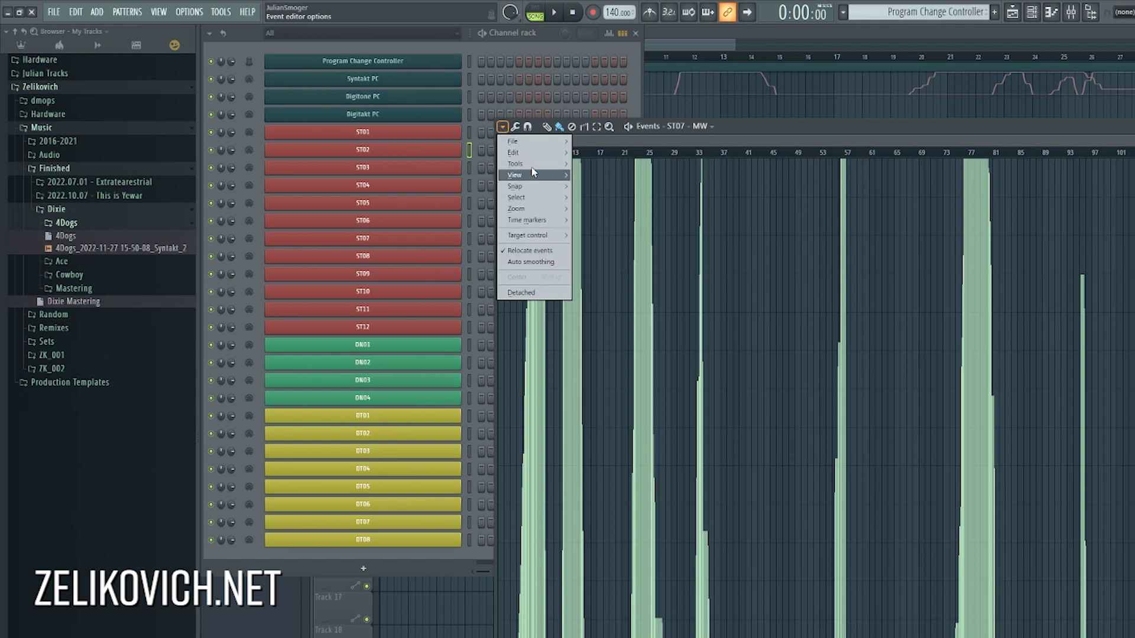
pyautogui.moveTo(518, 153)
pyautogui.click(653, 262)
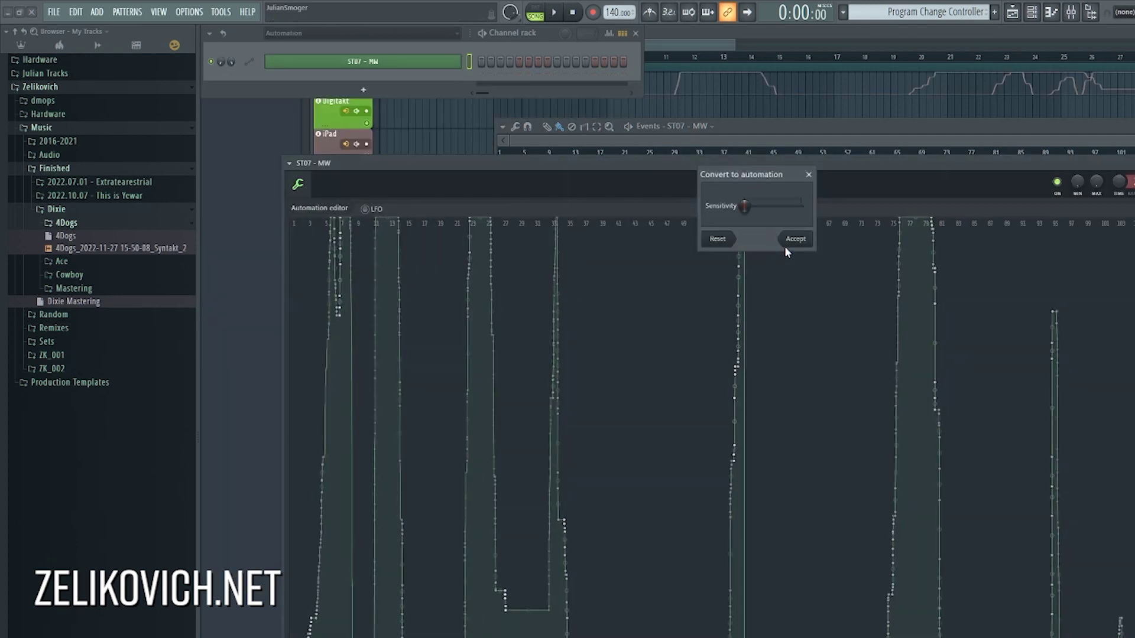
pyautogui.moveTo(745, 206); pyautogui.dragTo(767, 206)
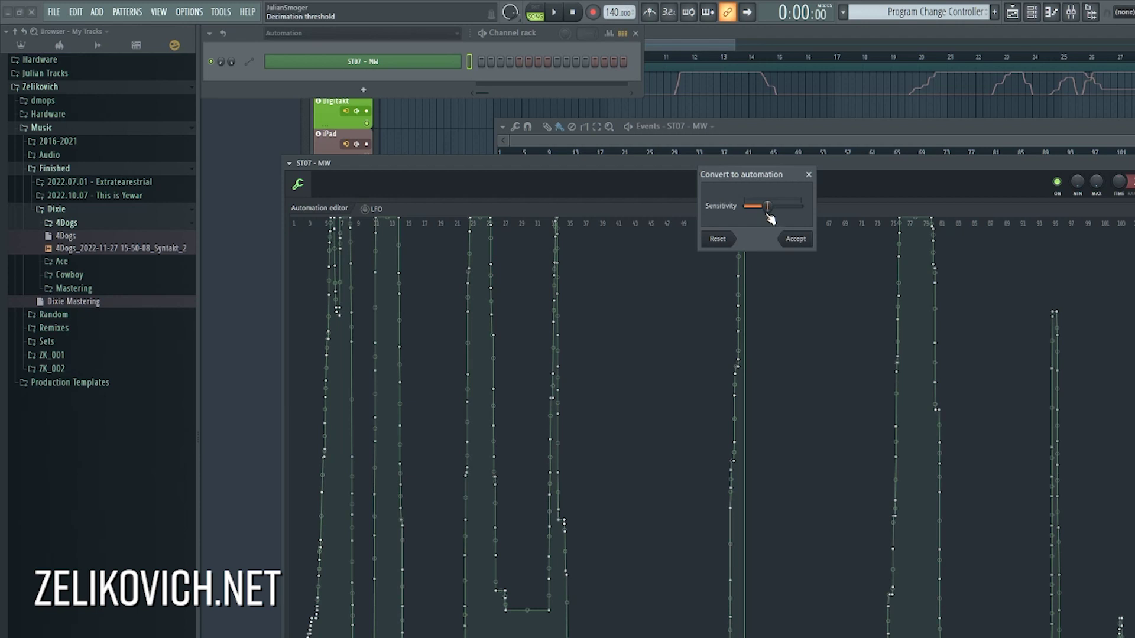
pyautogui.moveTo(770, 216); pyautogui.dragTo(748, 214)
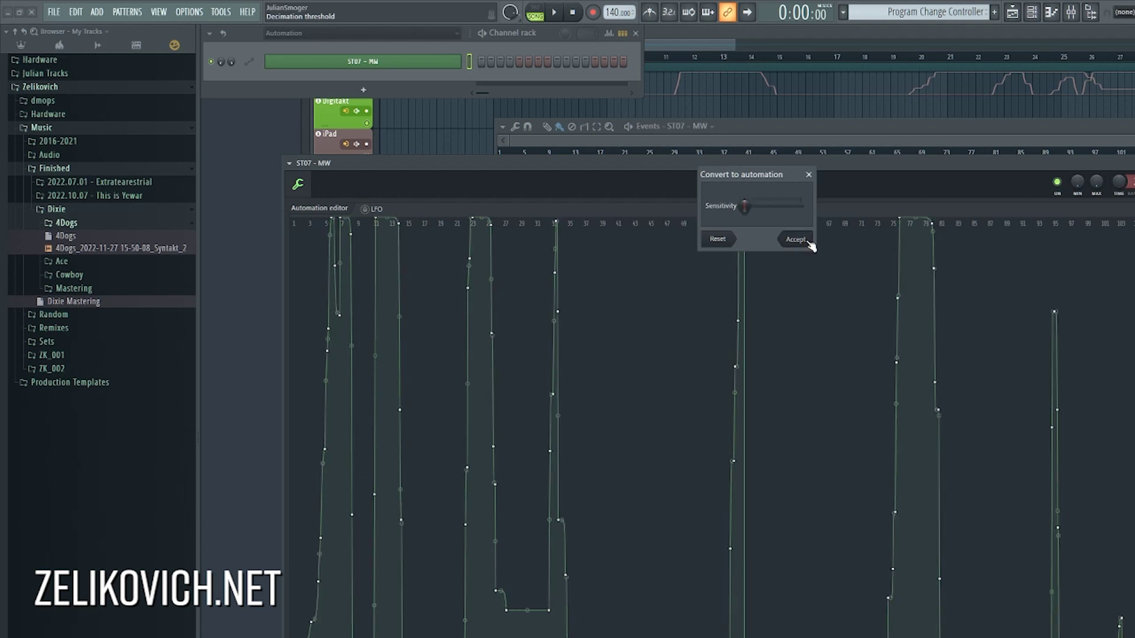
pyautogui.click(805, 239)
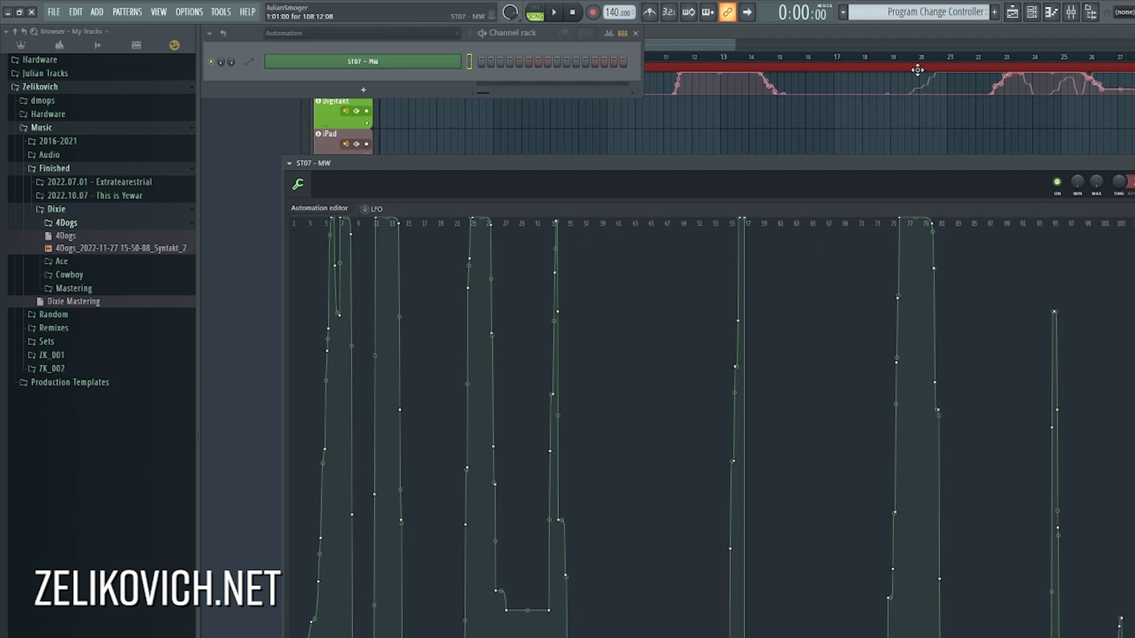
# Move the ST07 - MW clip onto the 0Coast track, starting at bar 1
pyautogui.click(935, 103)
pyautogui.moveTo(936, 104); pyautogui.dragTo(975, 249)
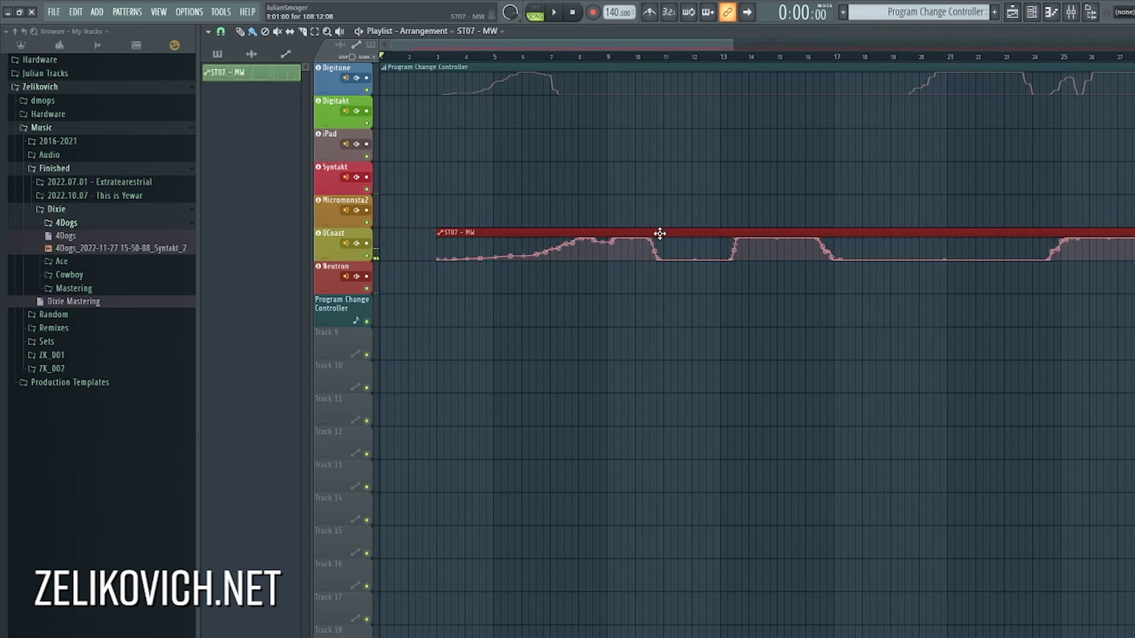
pyautogui.moveTo(659, 234); pyautogui.dragTo(603, 234)
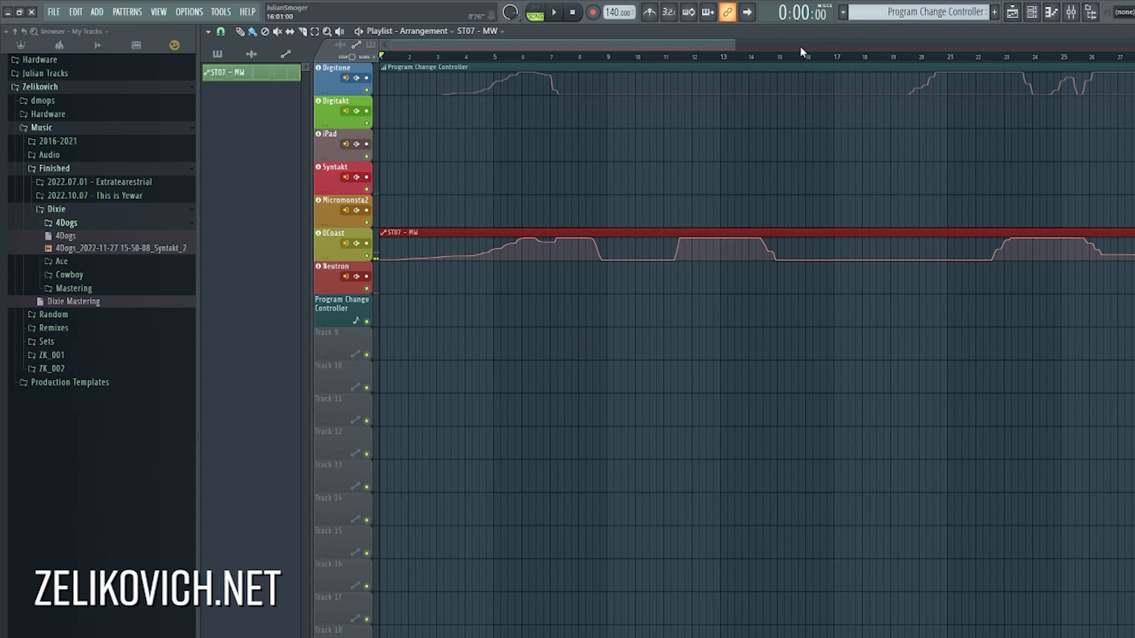
# Undo the moves and conversion, redo the conversion, and place the Auto clip on Track 9
pyautogui.hotkey('ctrl', 'z')
pyautogui.hotkey('ctrl', 'z')
pyautogui.hotkey('ctrl', 'z')
pyautogui.hotkey('ctrl', 'z')
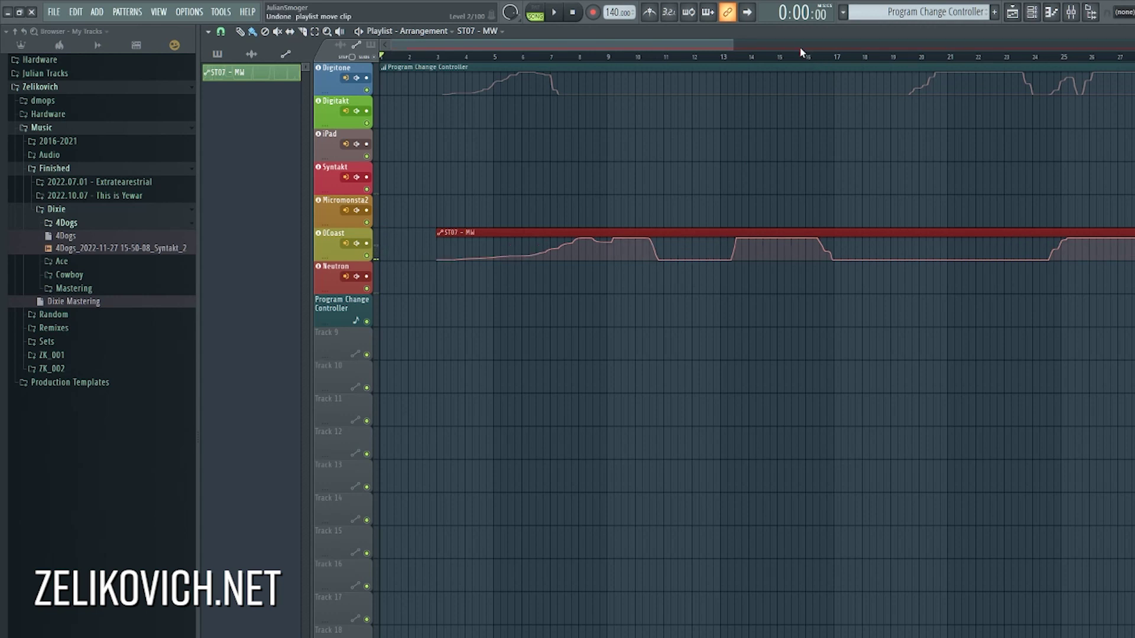
pyautogui.hotkey('ctrl', 'z')
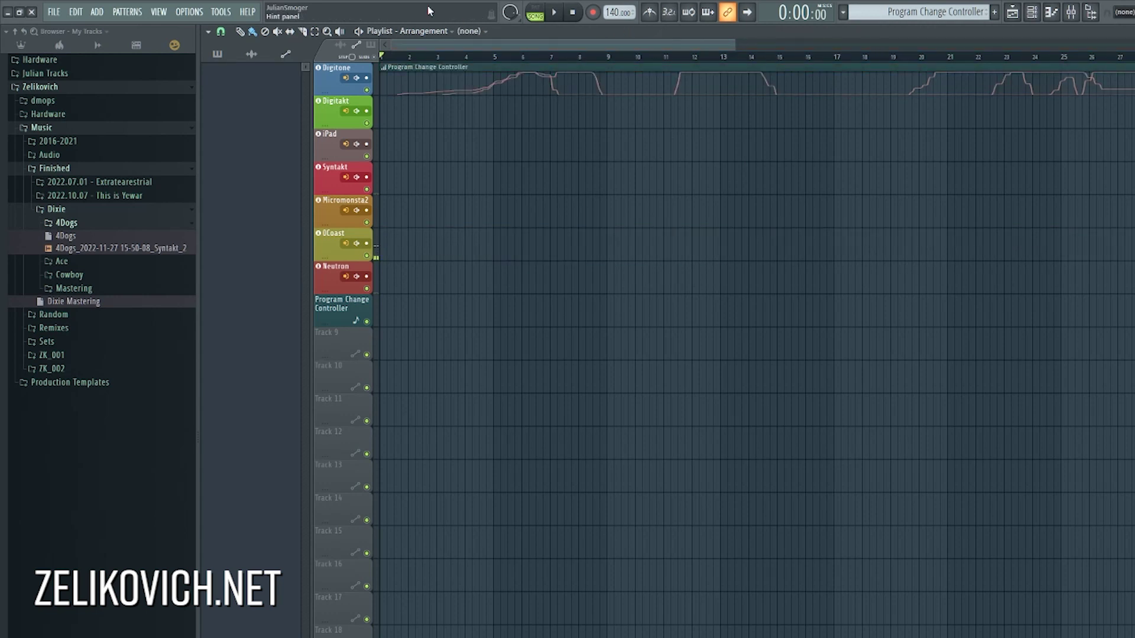
pyautogui.hotkey('ctrl', 'shift', 'z')
pyautogui.moveTo(474, 67); pyautogui.dragTo(443, 346)
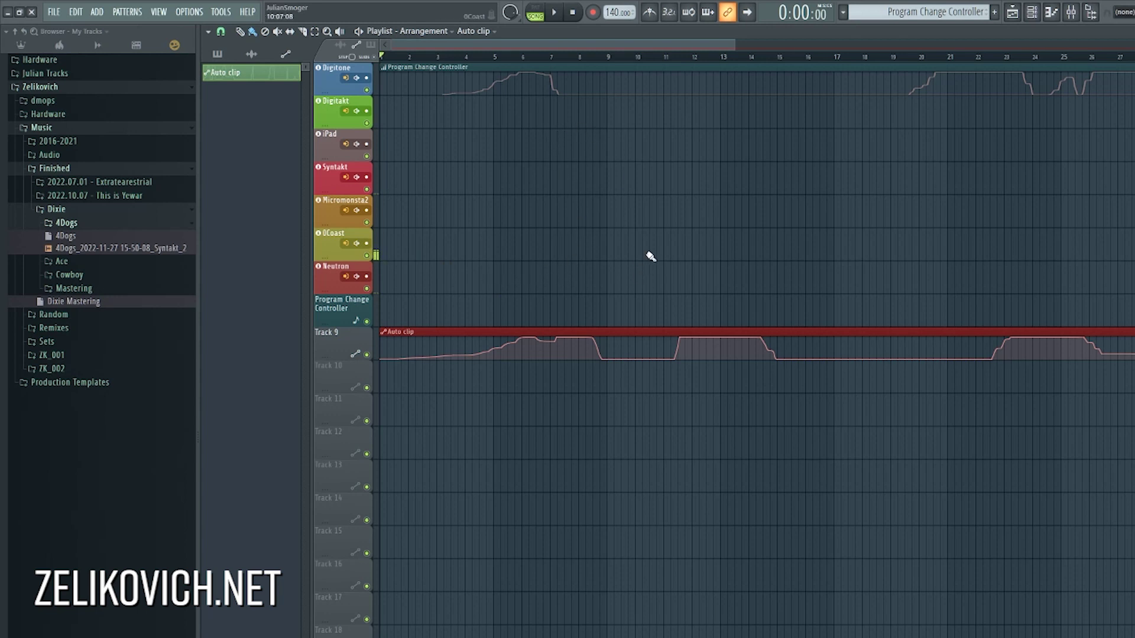
# Delete the four points on the Auto clip's rising envelope
pyautogui.doubleClick(454, 333)
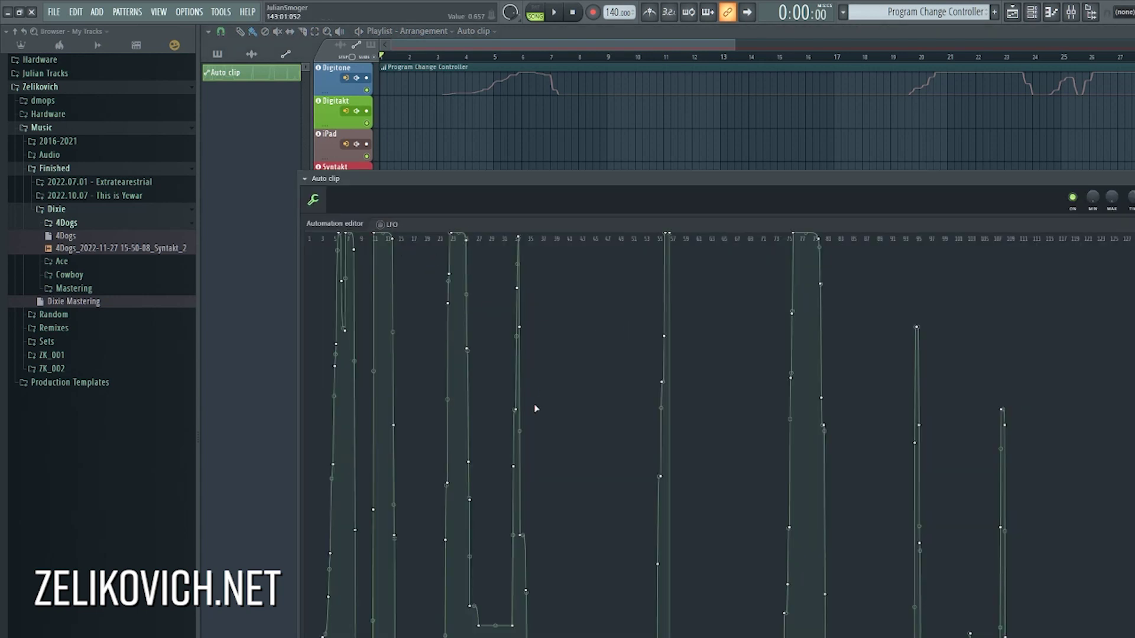
pyautogui.scroll(6, 445, 496)
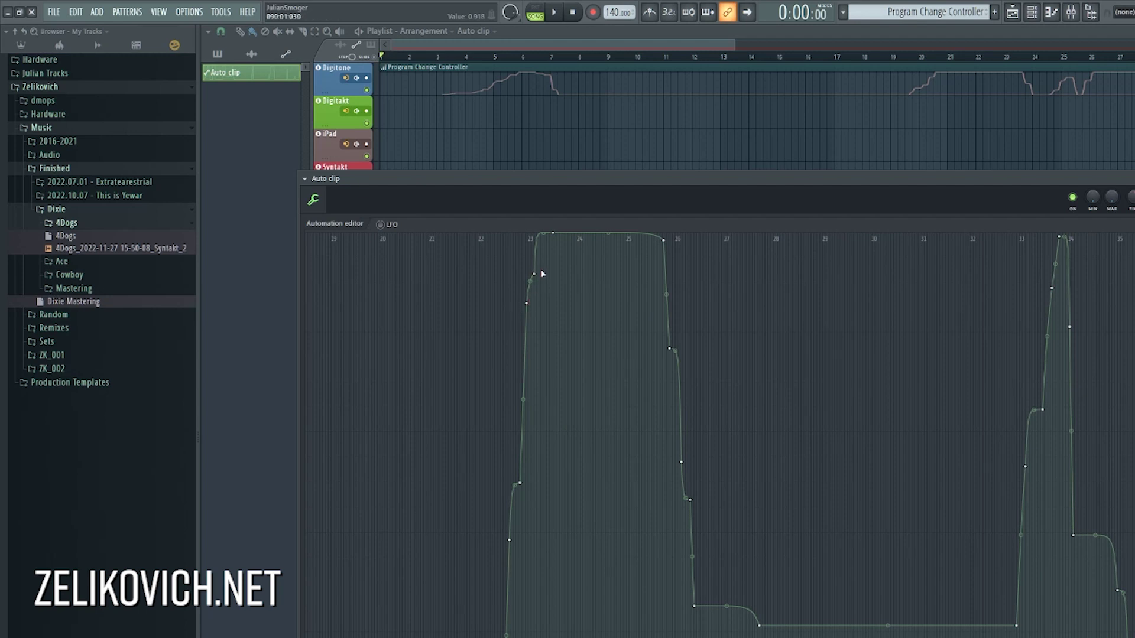
pyautogui.moveTo(545, 265); pyautogui.dragTo(503, 609)
pyautogui.press('Delete')
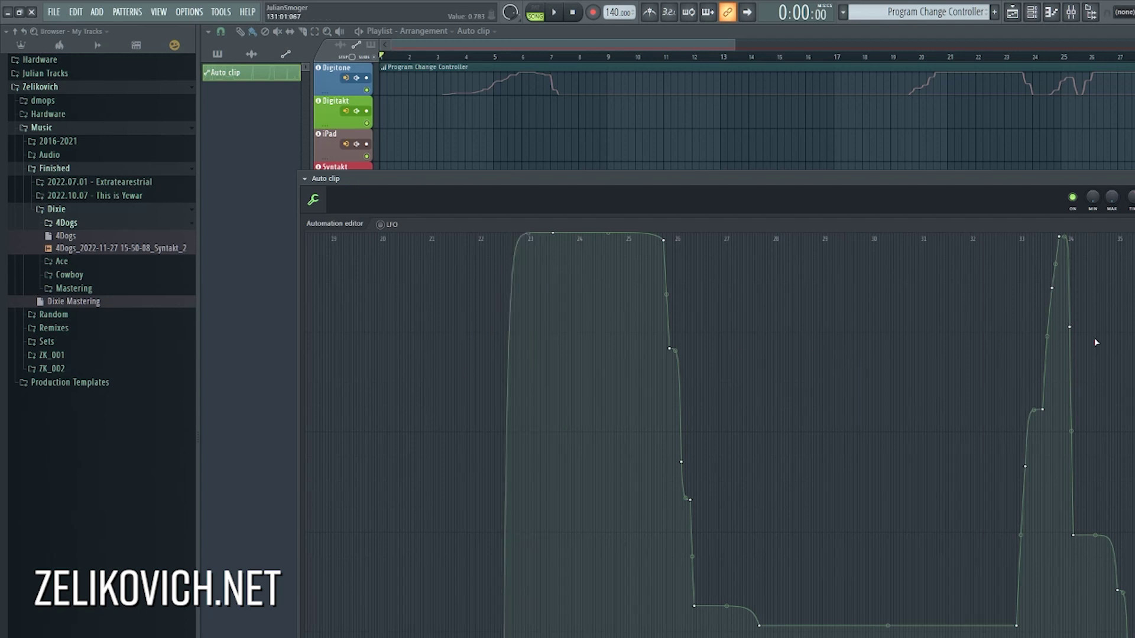
# Close the automation editor and scroll the playlist to check the Auto clip on Track 9
pyautogui.click(676, 178)
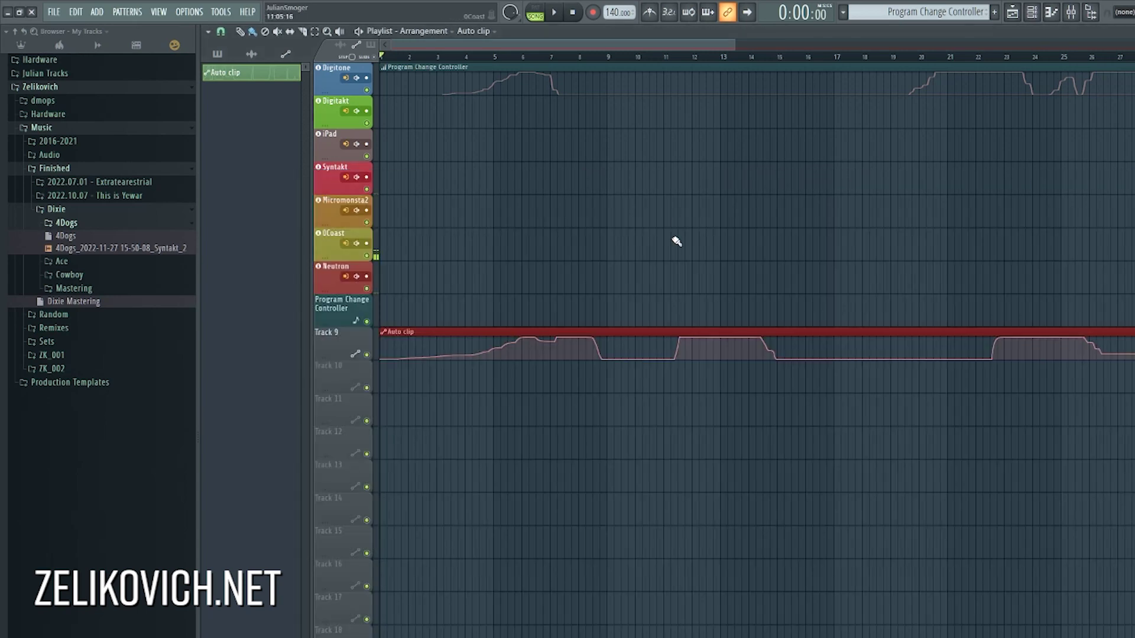
pyautogui.scroll(-15, 974, 142)
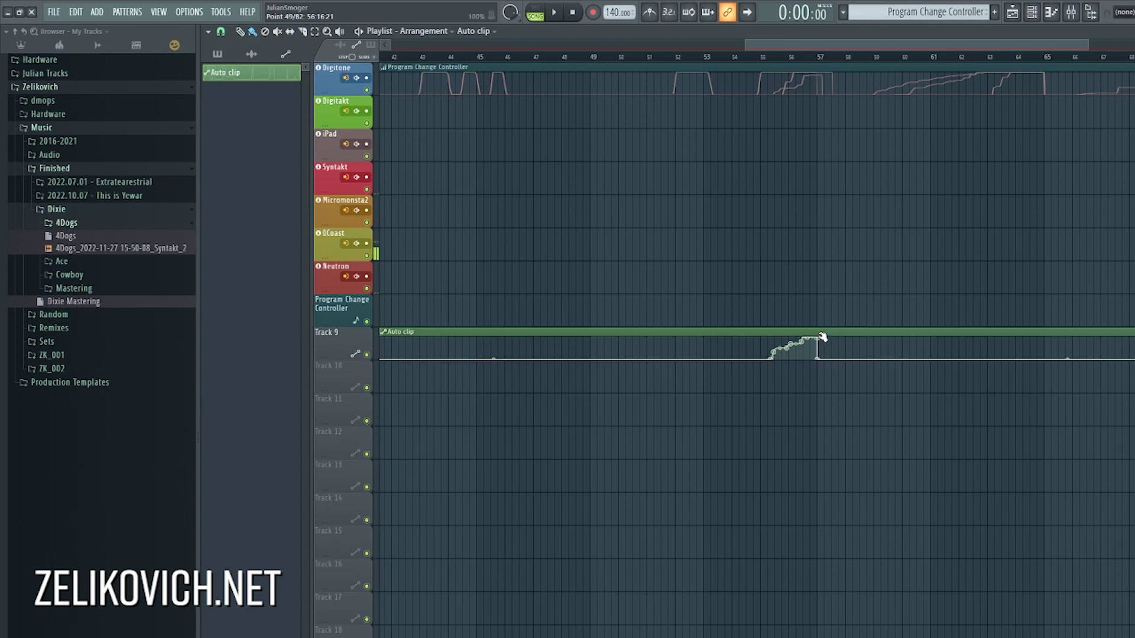
pyautogui.scroll(-8, 1014, 81)
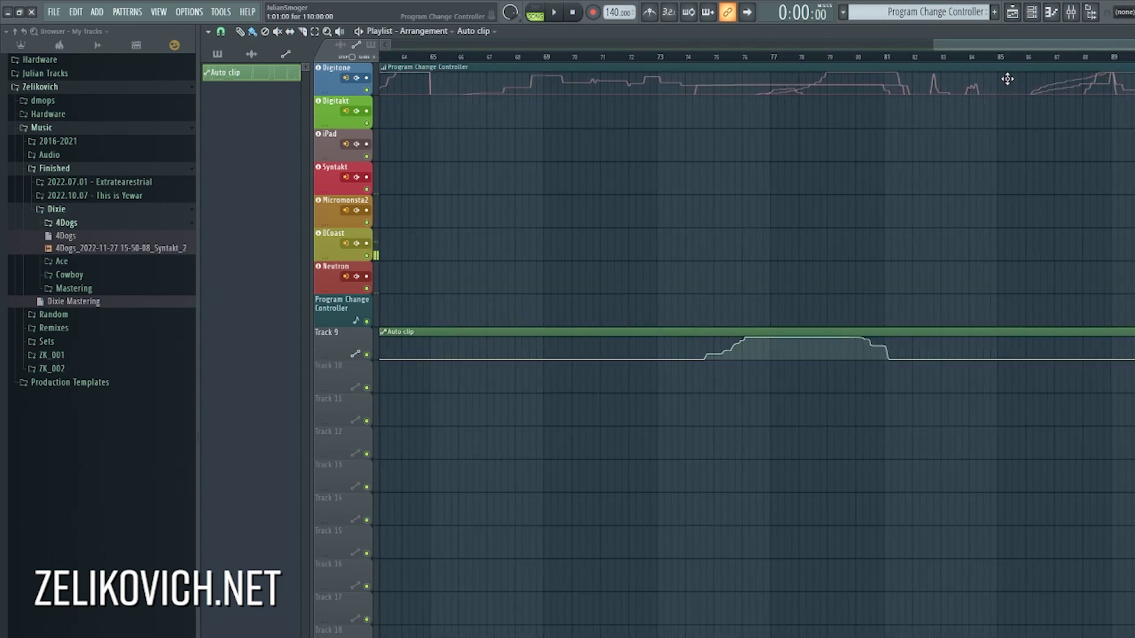
# Open a recent finished song project without saving the untitled one
pyautogui.click(59, 12)
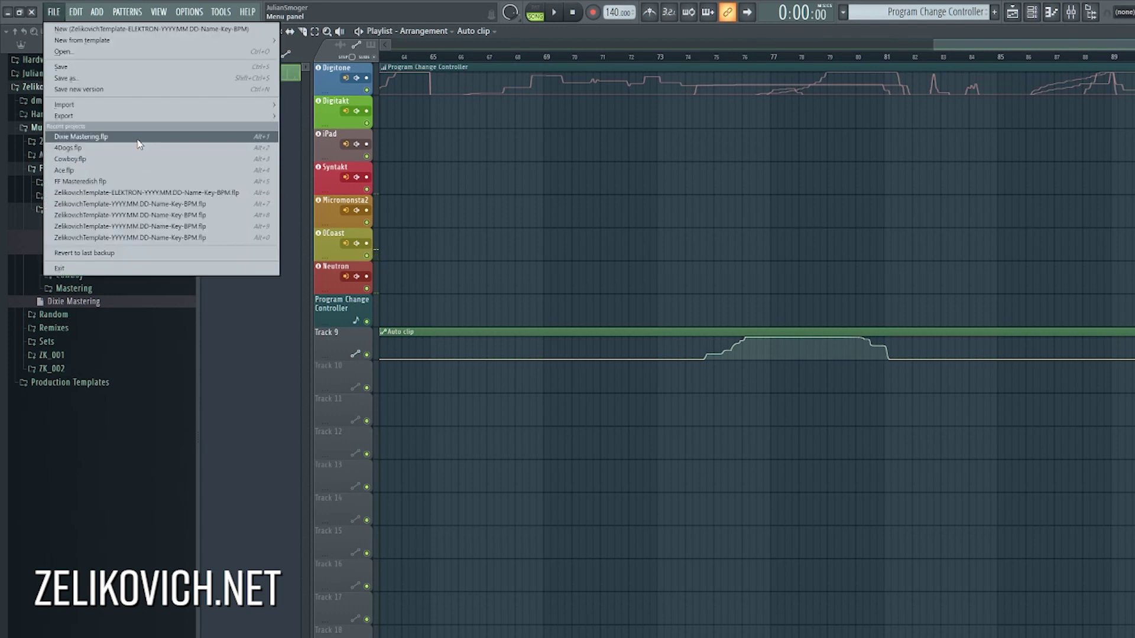
pyautogui.click(141, 170)
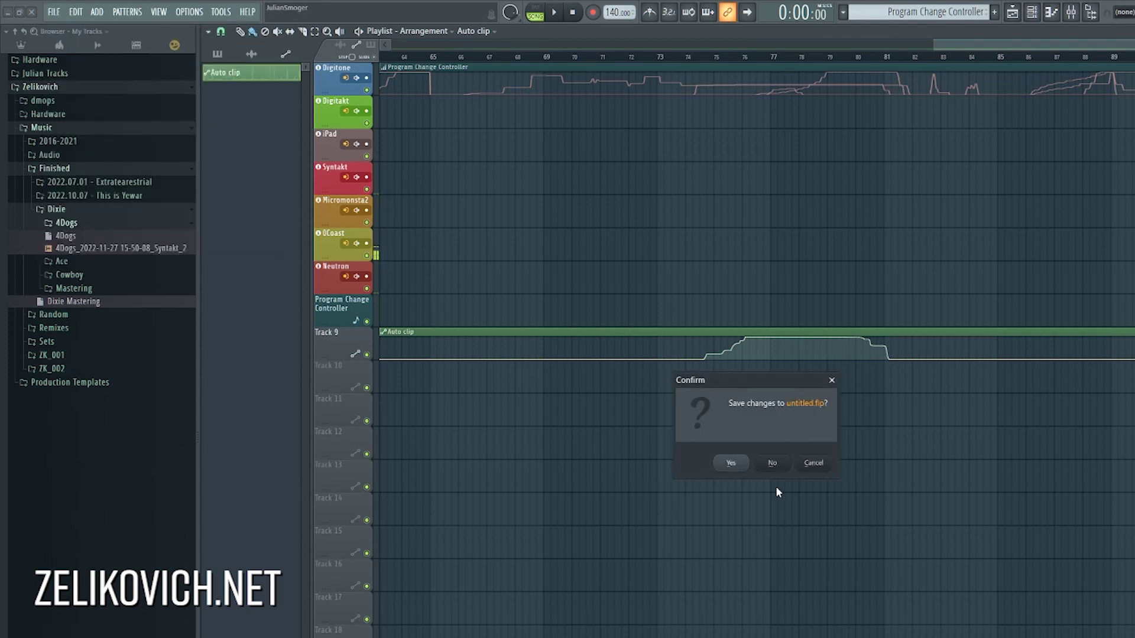
pyautogui.click(772, 463)
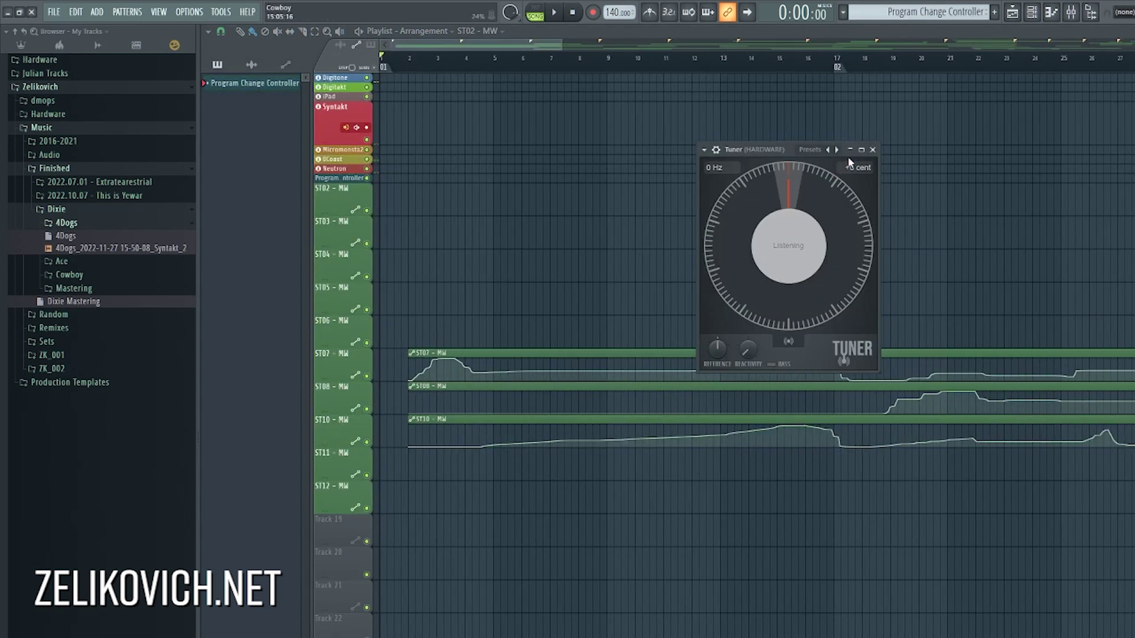
# Close the Tuner, hide the mixer, and zoom the playlist out over the whole arrangement
pyautogui.click(872, 150)
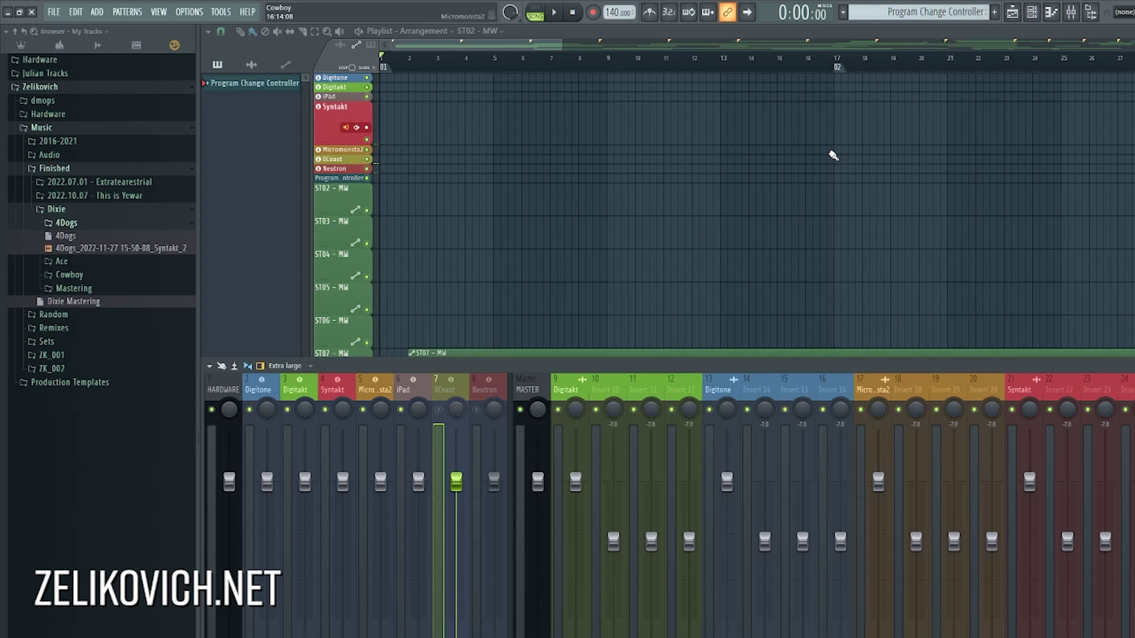
pyautogui.press('F9')
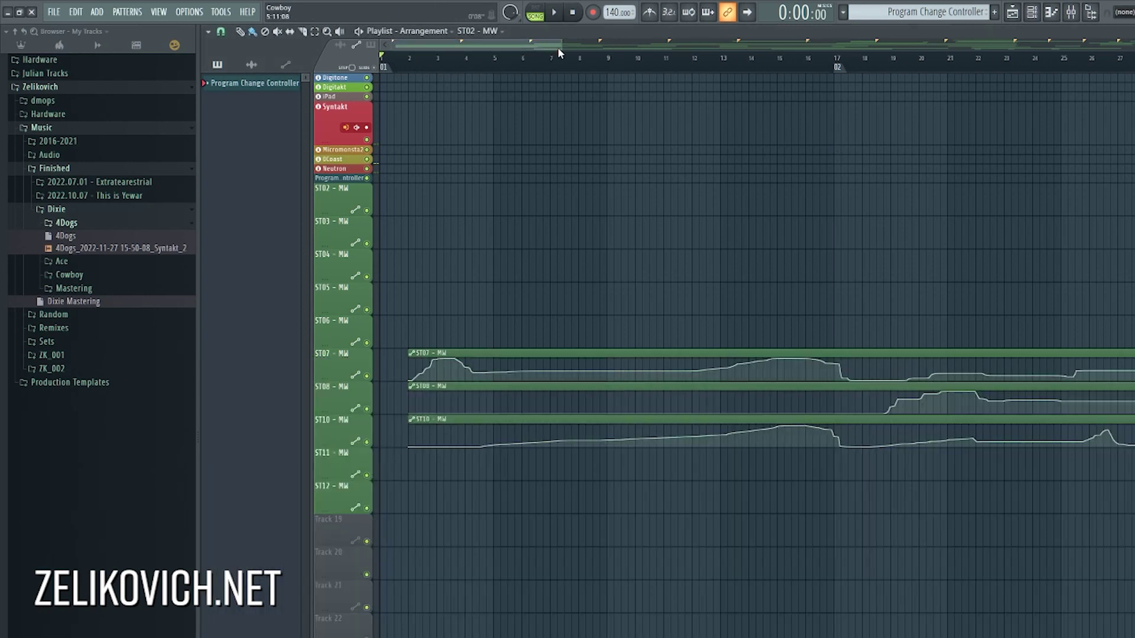
pyautogui.moveTo(559, 42); pyautogui.dragTo(879, 174)
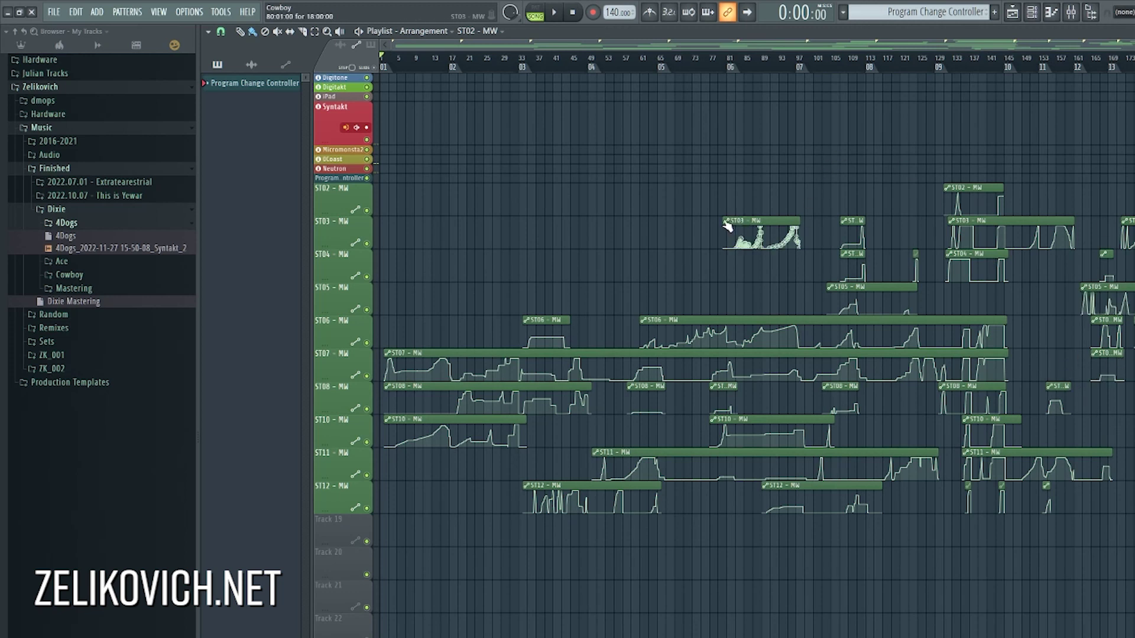
# Look over the MW automation clips in the playlist, then switch to the web browser
pyautogui.moveTo(726, 226); pyautogui.dragTo(726, 285)
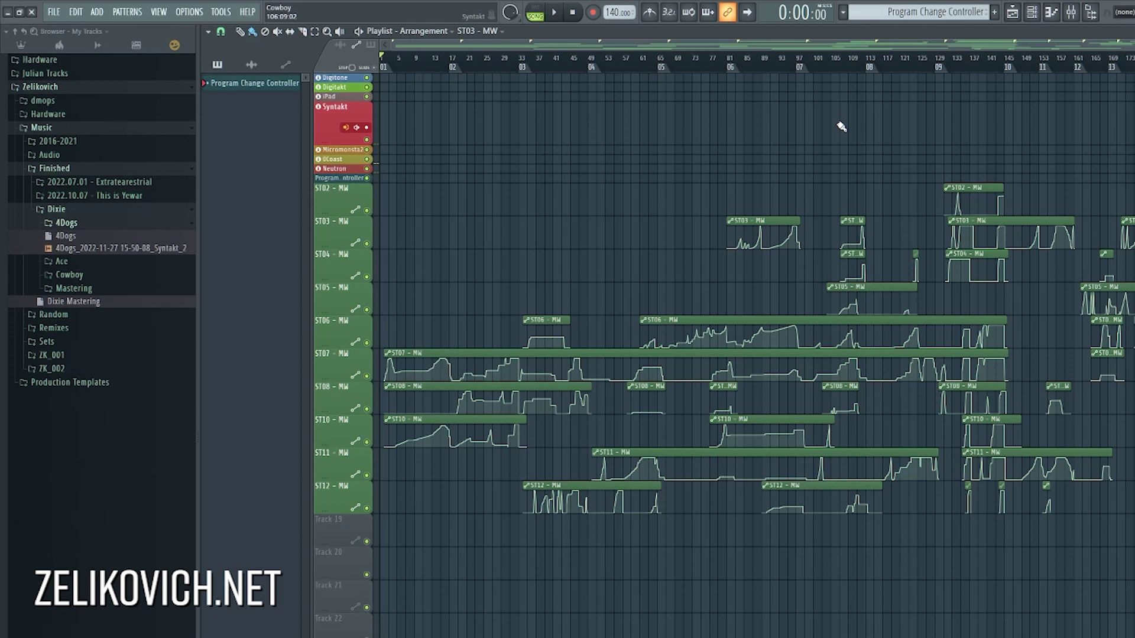
pyautogui.press('super')
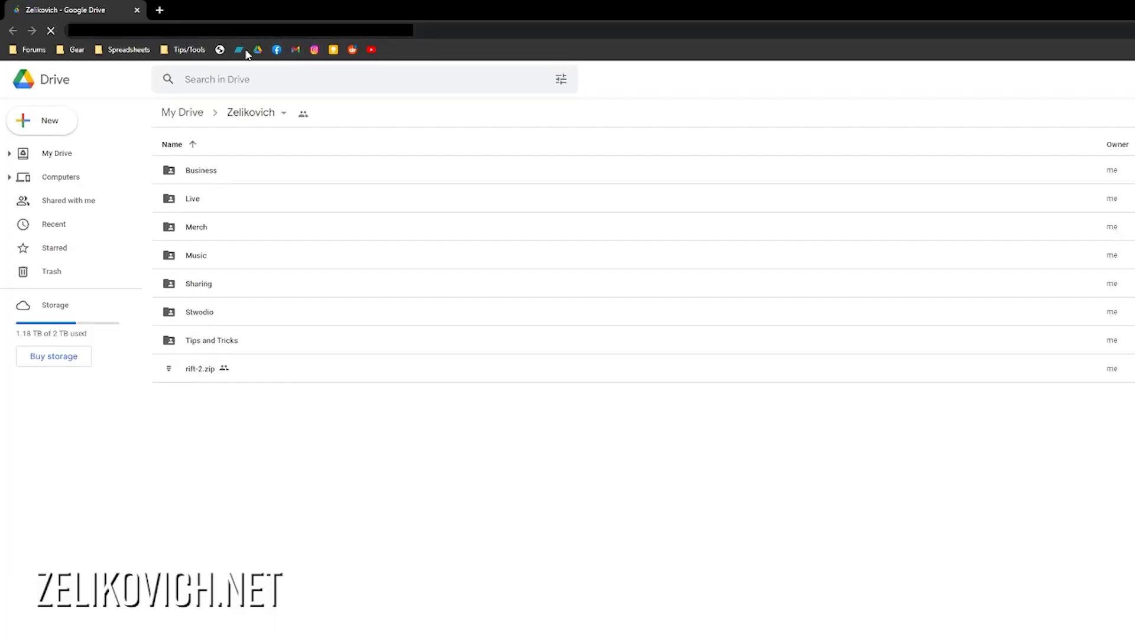
# Read the Extratearestrial album's project-file description, then return to the artist's music page
pyautogui.click(239, 50)
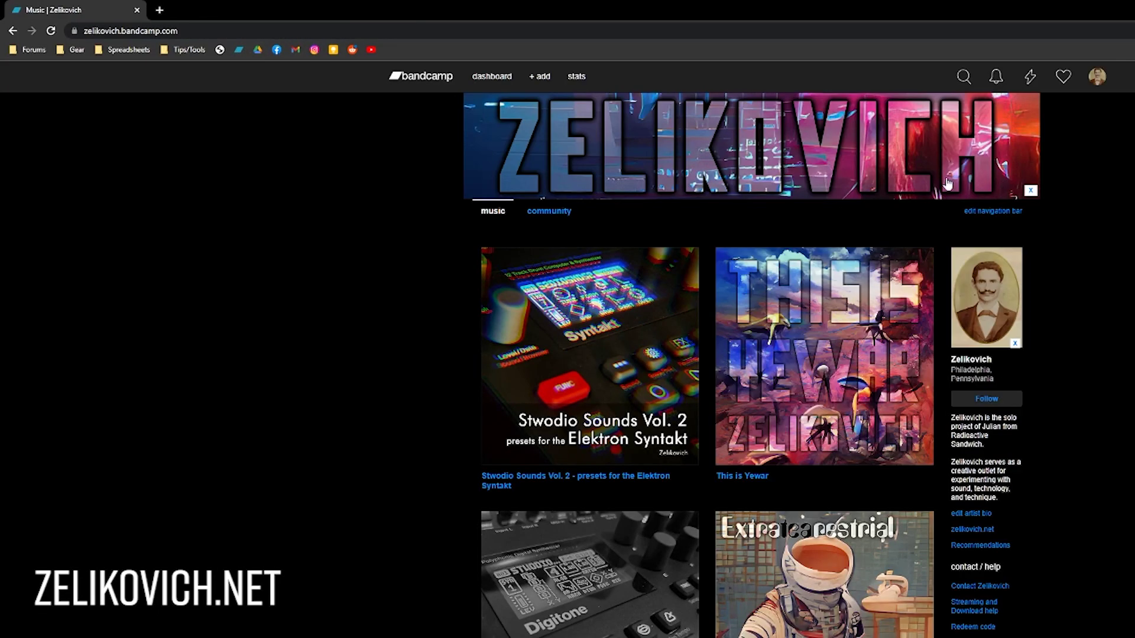
pyautogui.click(130, 31)
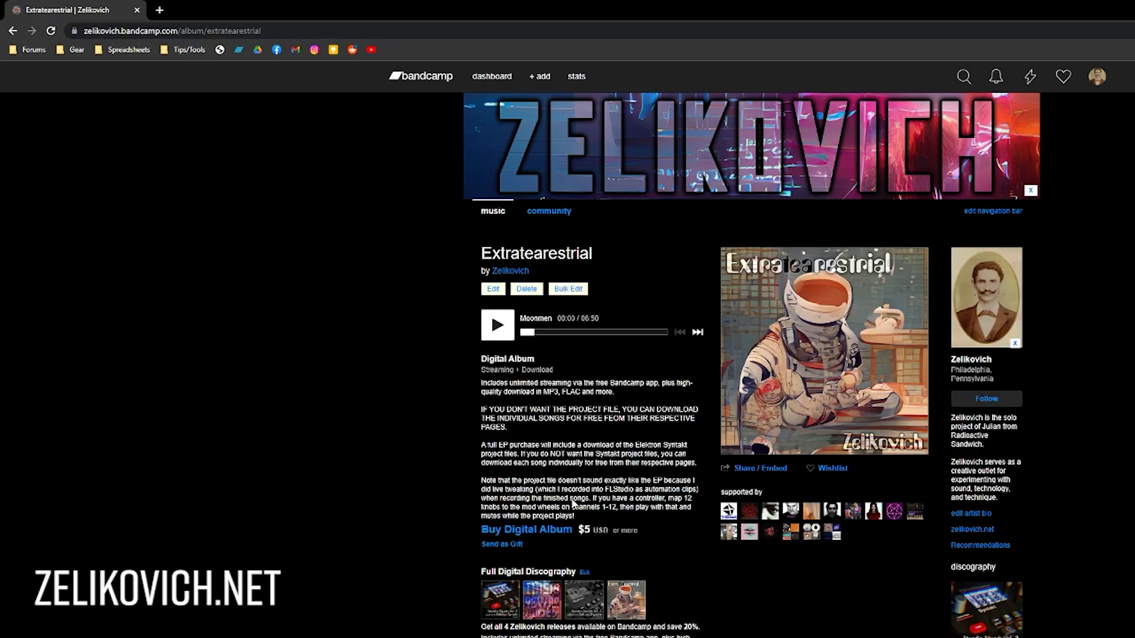
pyautogui.scroll(-3, 636, 541)
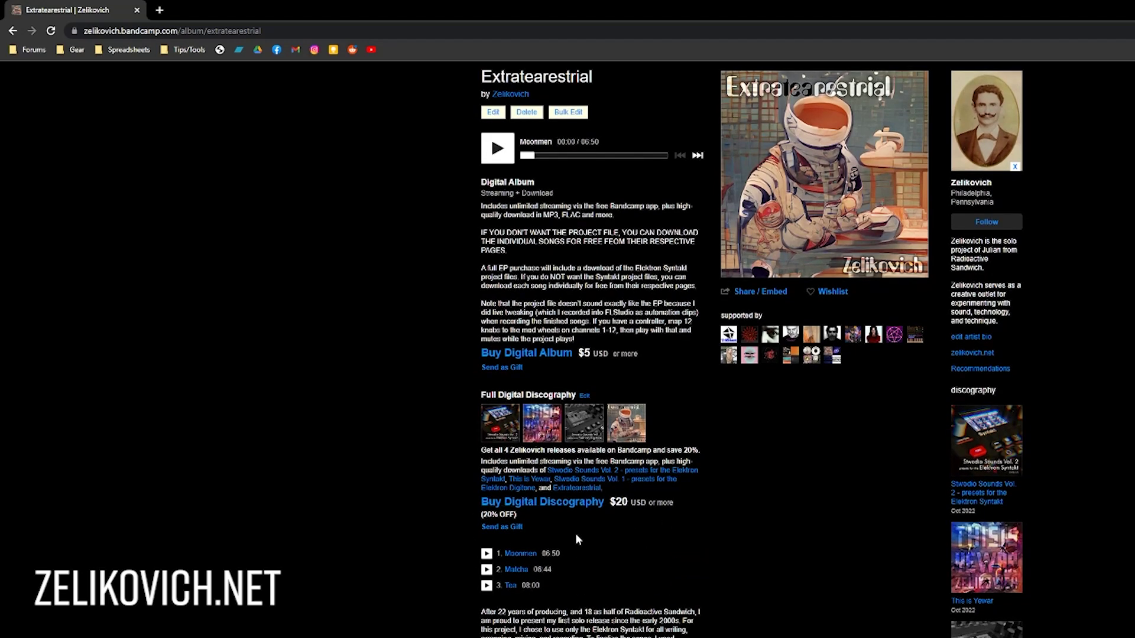
pyautogui.hotkey('alt', 'Left')
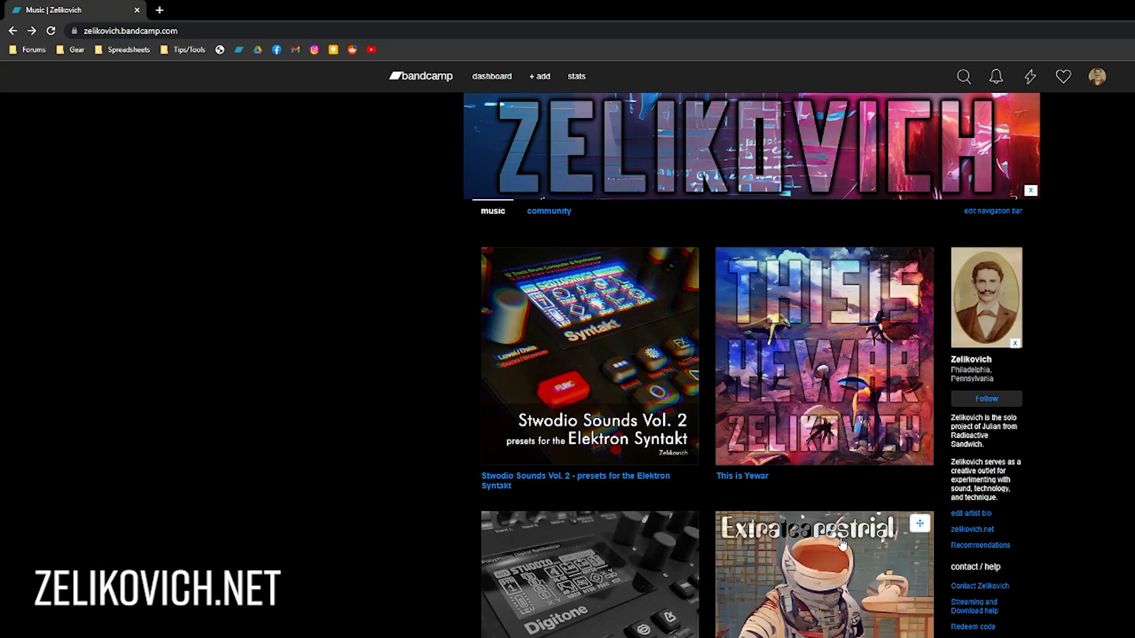